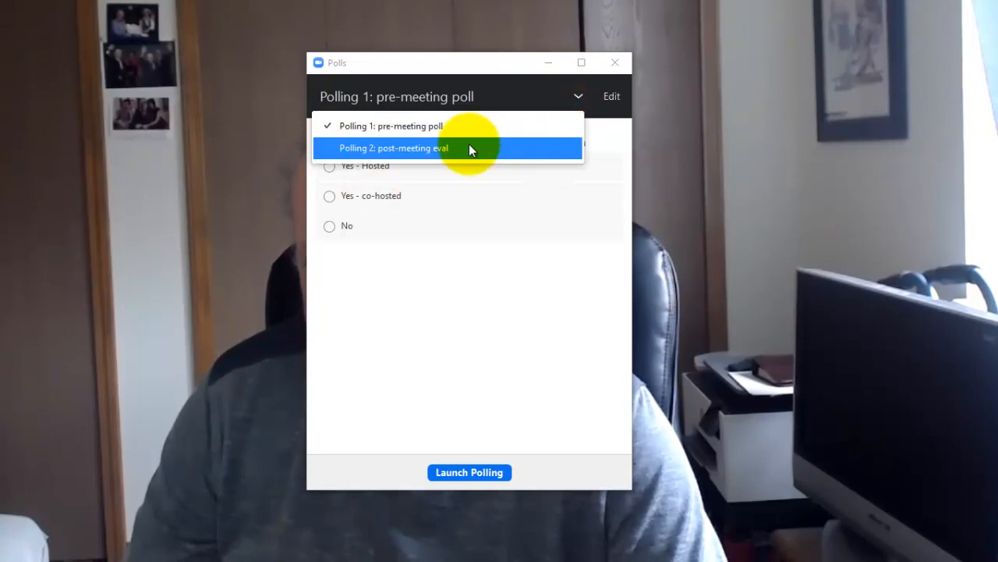
Switch to the post-meeting eval poll and look through its questions
click(469, 146)
scroll(460, 180, down, 1)
scroll(460, 183, down, 3)
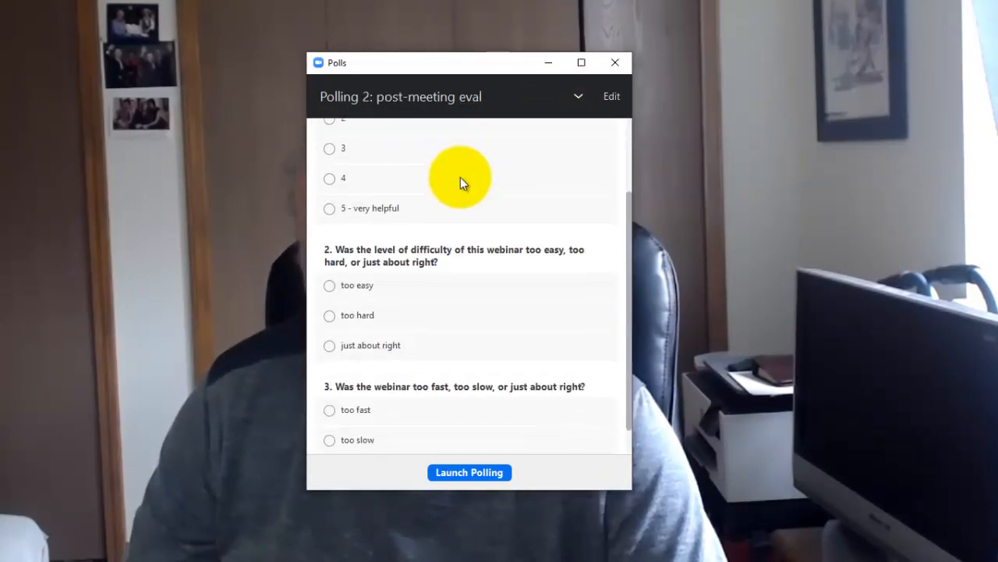
scroll(460, 182, up, 4)
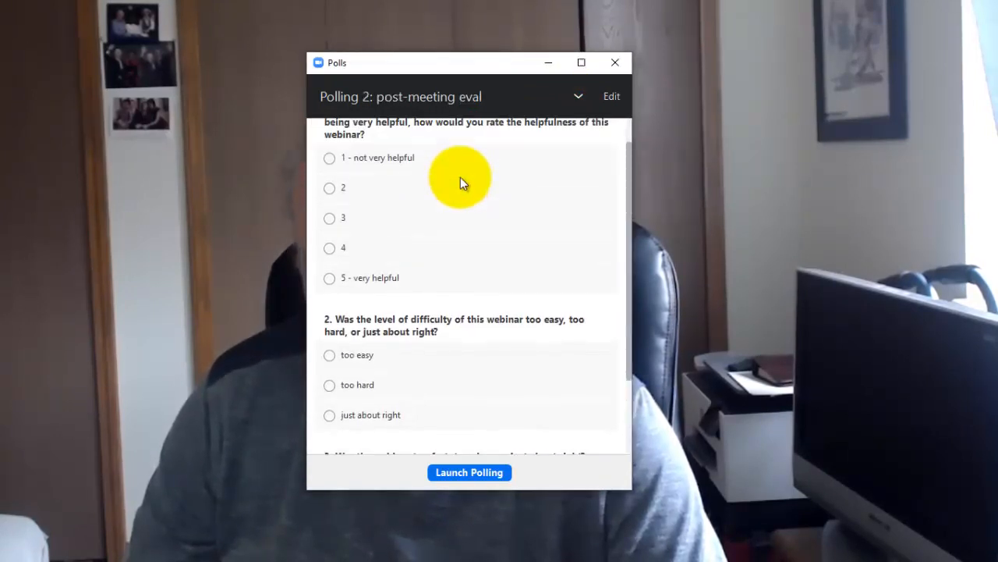
Switch back to the pre-meeting poll and launch it to the attendees
click(577, 99)
click(461, 137)
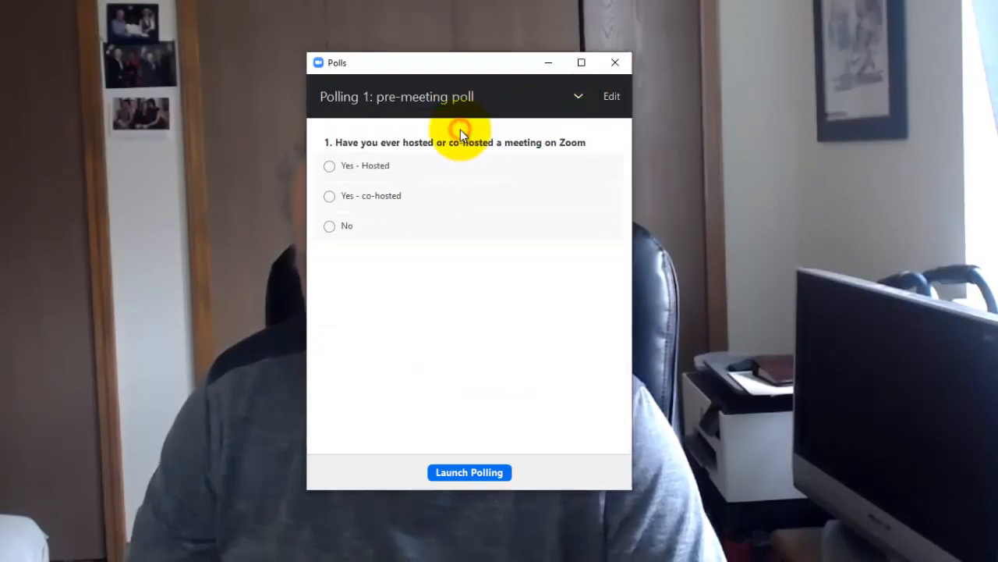
click(468, 473)
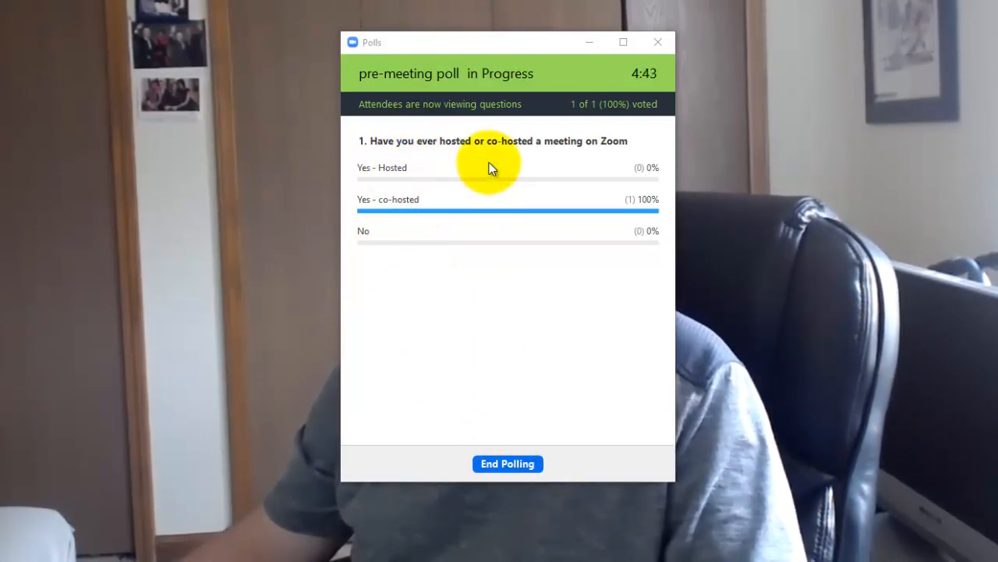
End the running pre-meeting poll and share its results with the attendees
click(517, 458)
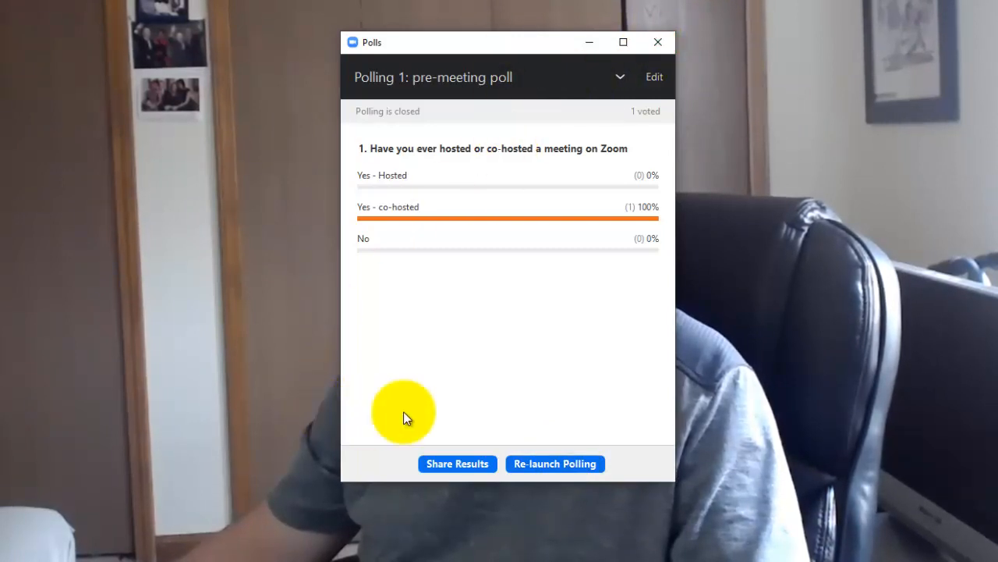
click(443, 464)
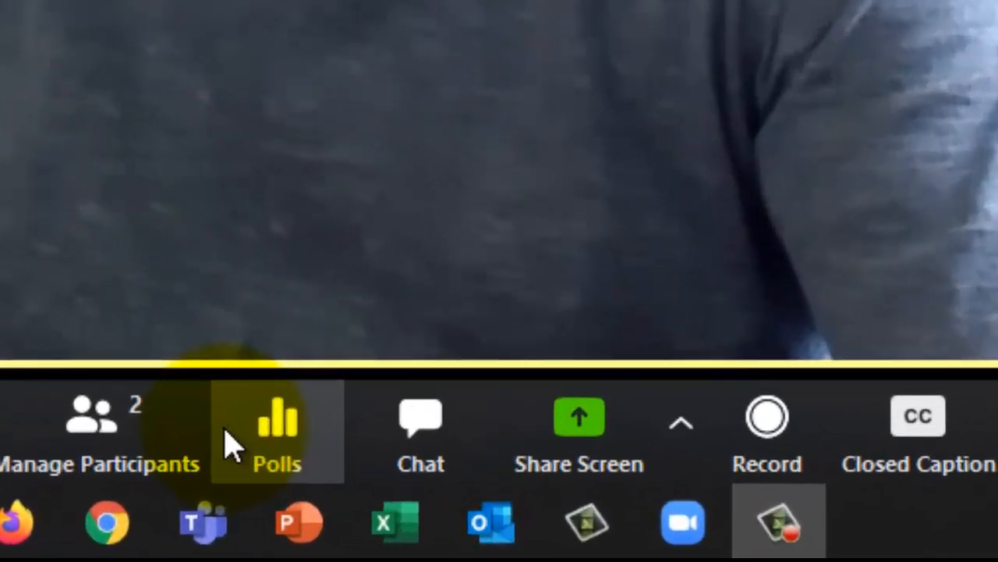
Open the web poll editor from the meeting's polls and dismiss the blank poll form
click(436, 525)
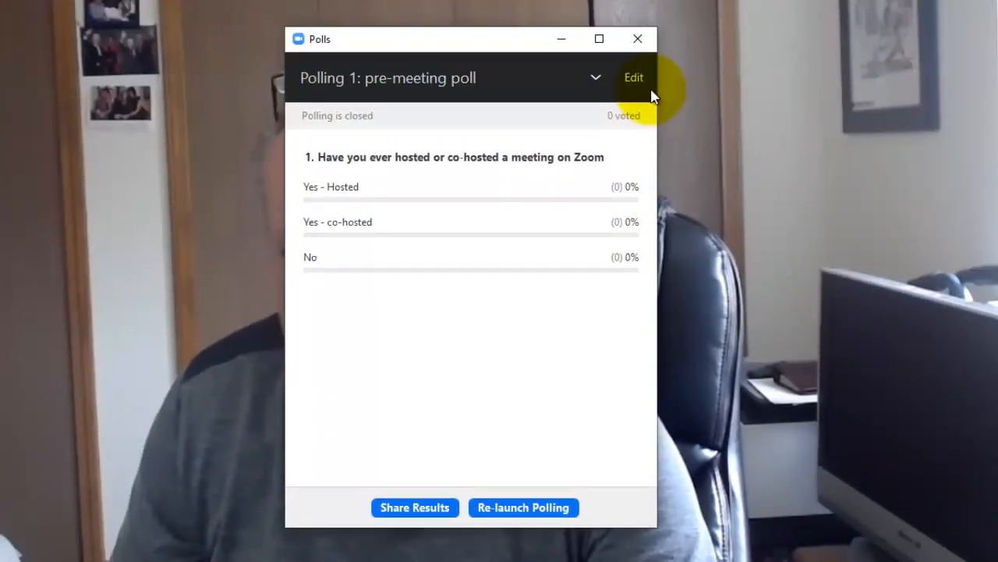
click(640, 81)
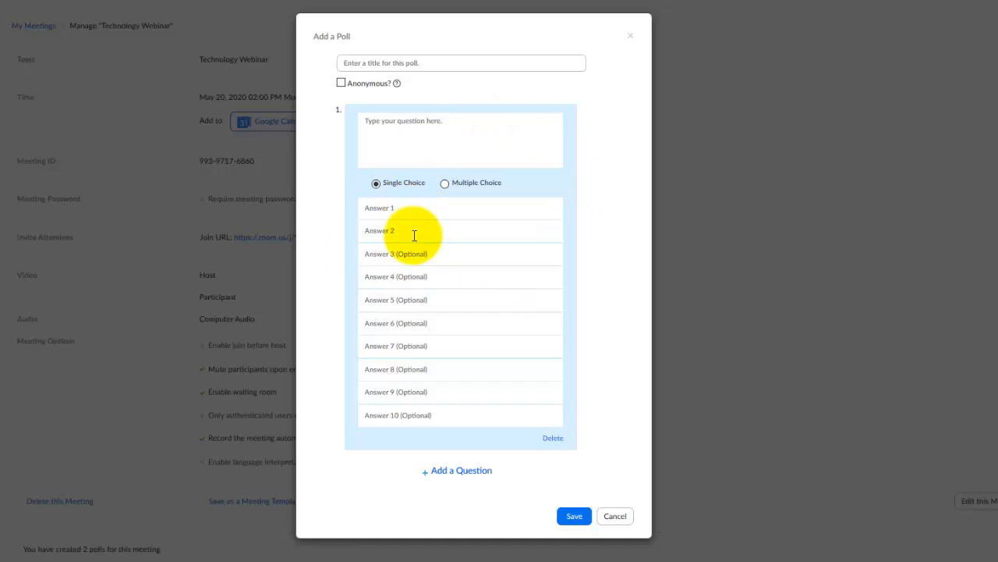
click(615, 518)
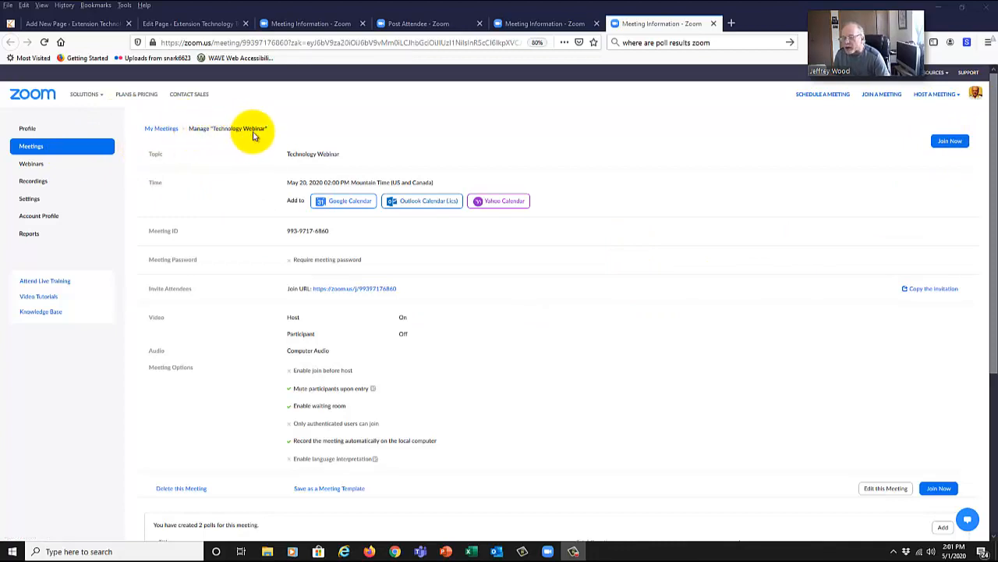
Open the Technology Webinar meeting from the upcoming meetings list and review the polls created for it
click(164, 130)
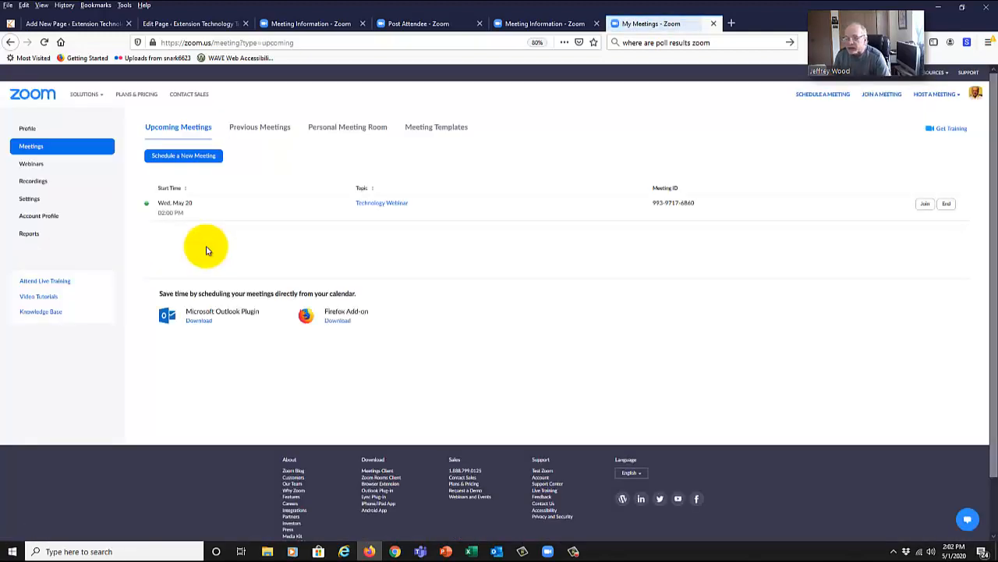
click(373, 206)
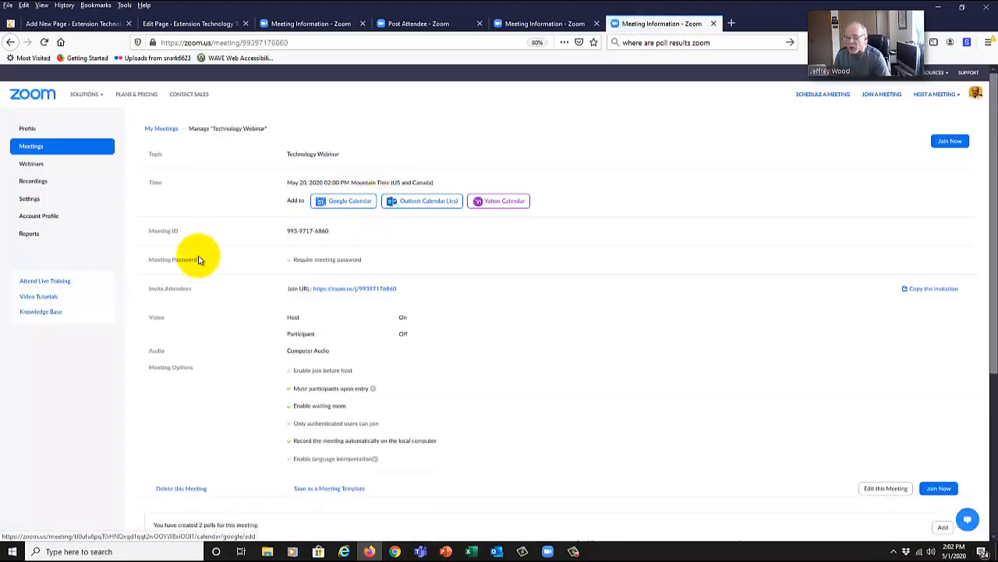
scroll(581, 312, down, 5)
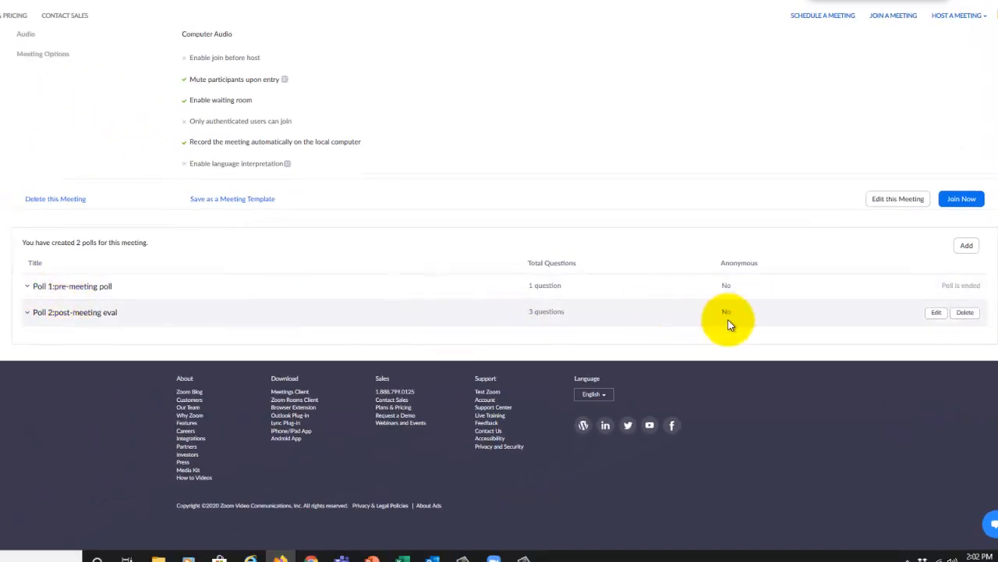
scroll(546, 429, up, 4)
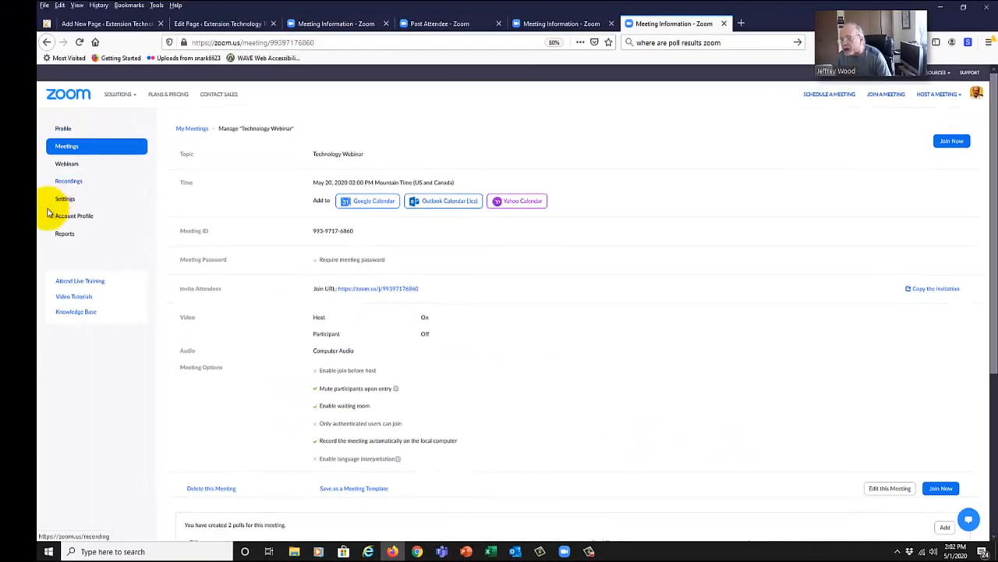
Go to the account's meeting settings and check the Polling option among the basic in-meeting settings
click(62, 199)
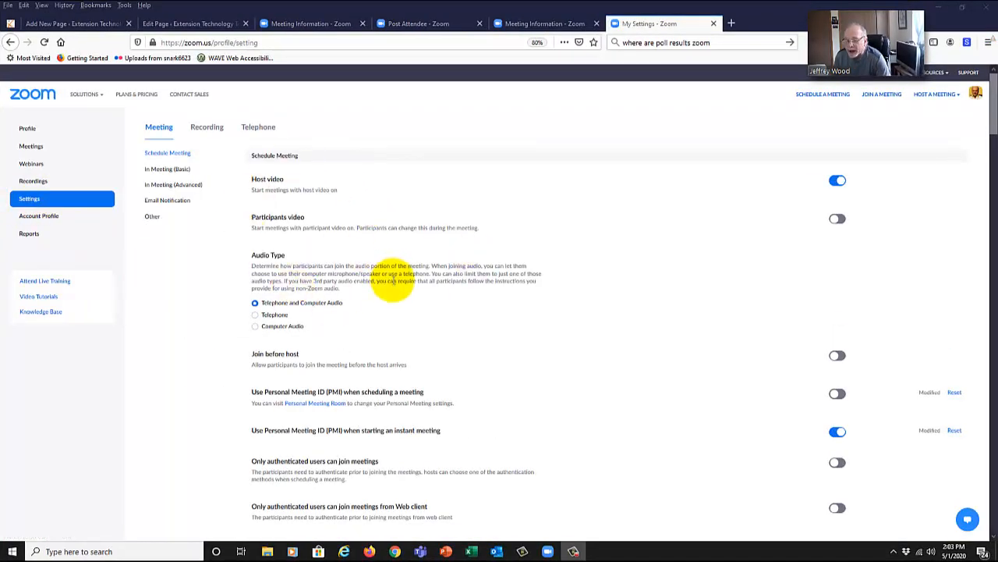
scroll(445, 307, down, 3)
scroll(445, 307, down, 8)
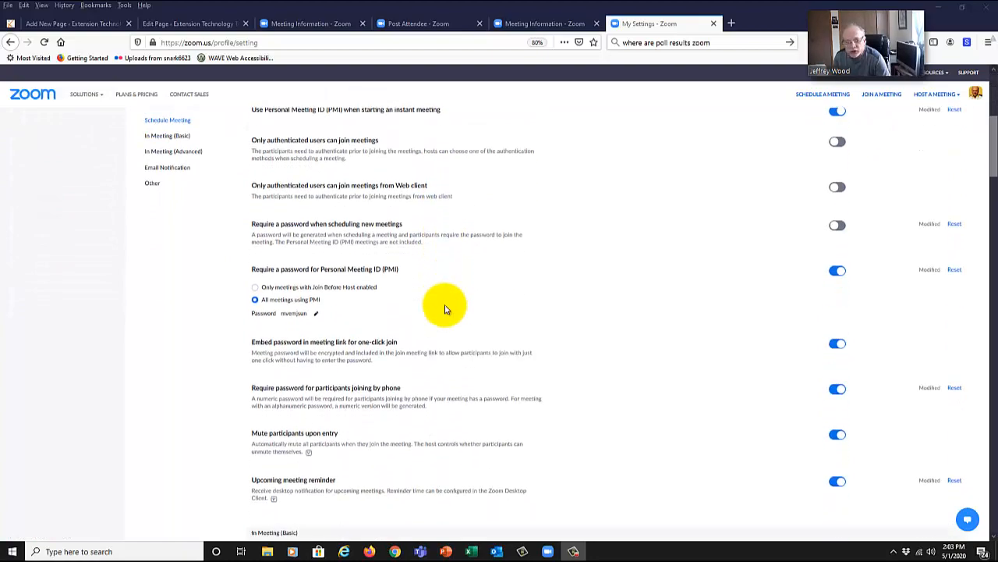
scroll(446, 309, down, 10)
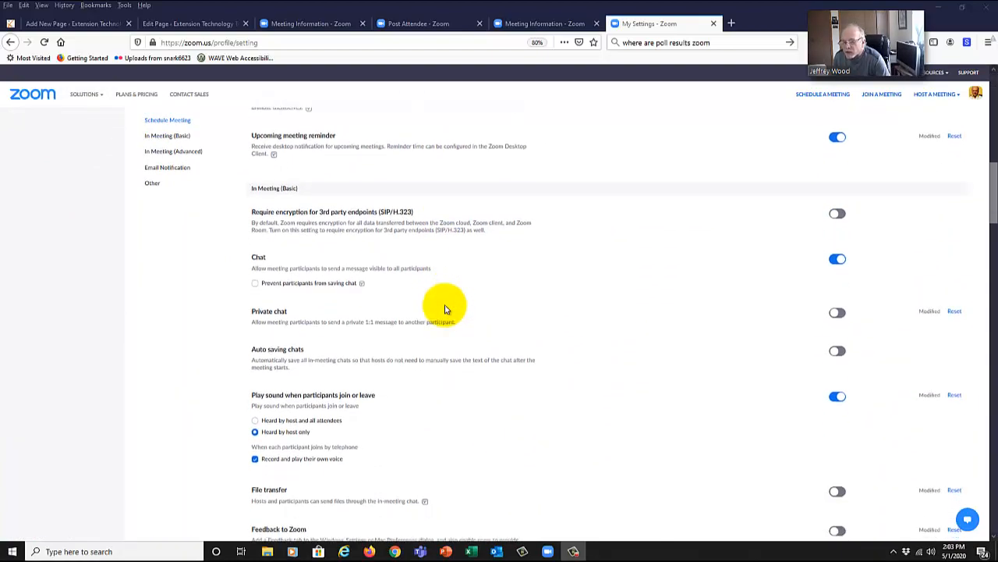
scroll(446, 309, down, 4)
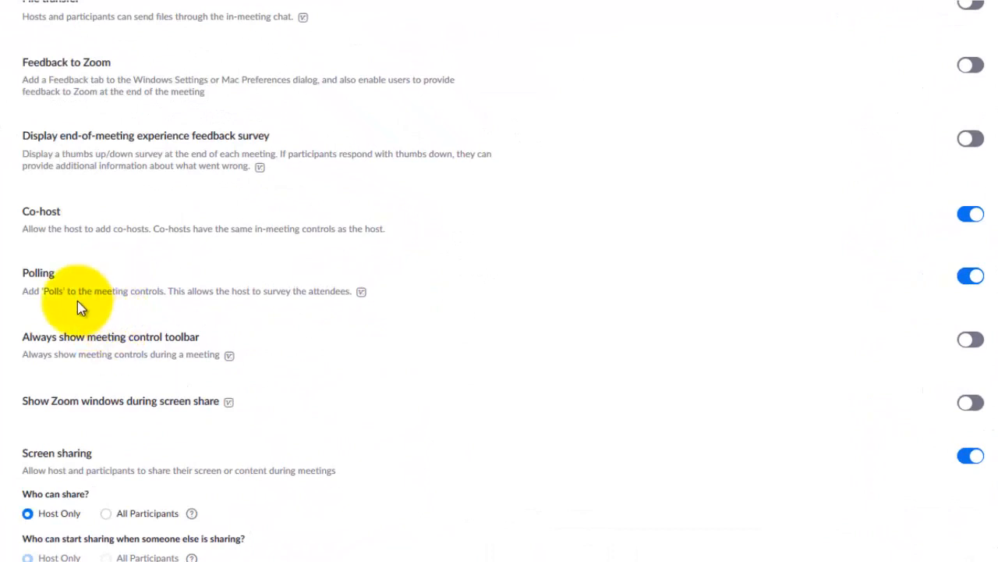
click(975, 277)
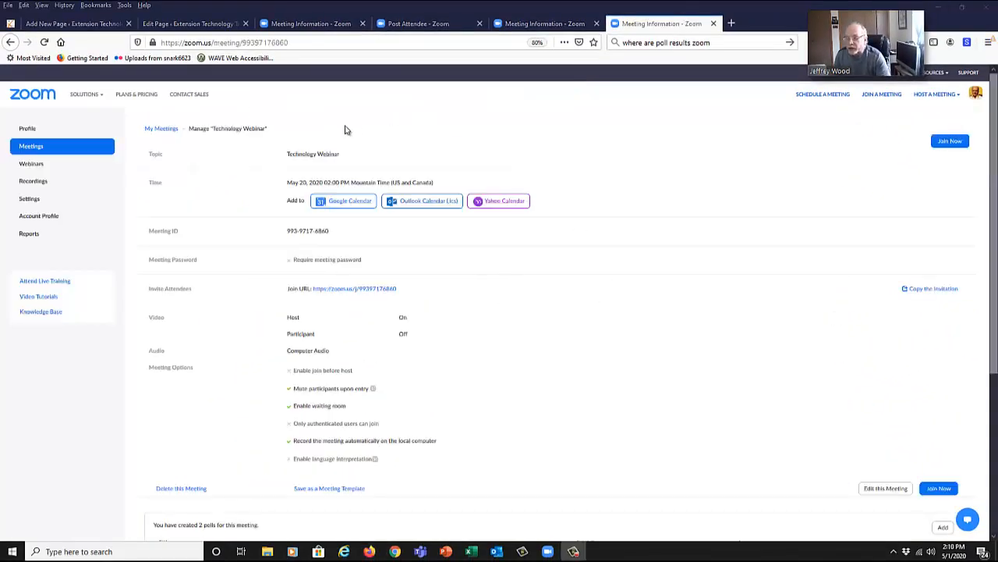
Open the post-meeting eval poll for editing, review each of its questions, and cancel without changes
scroll(633, 332, down, 5)
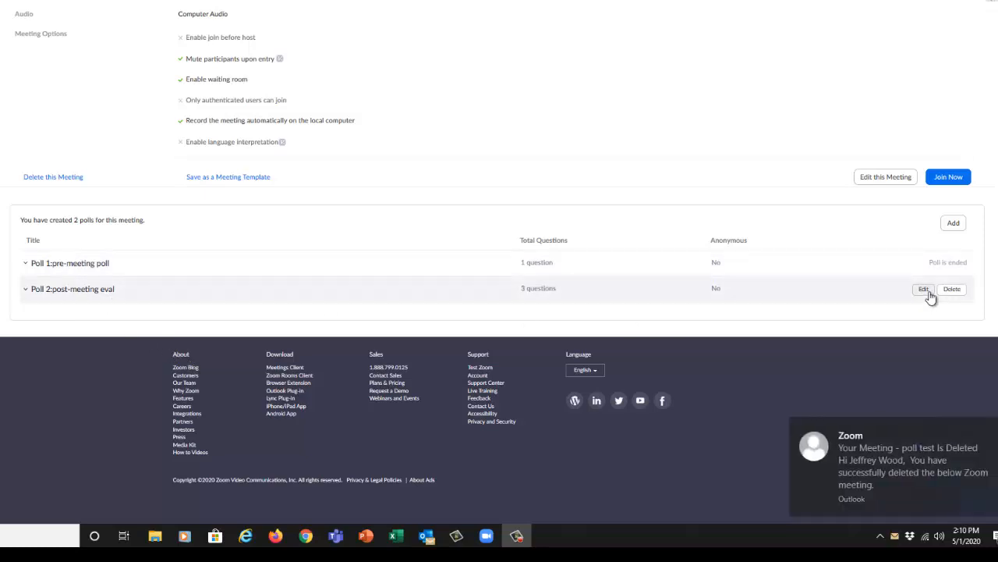
click(927, 290)
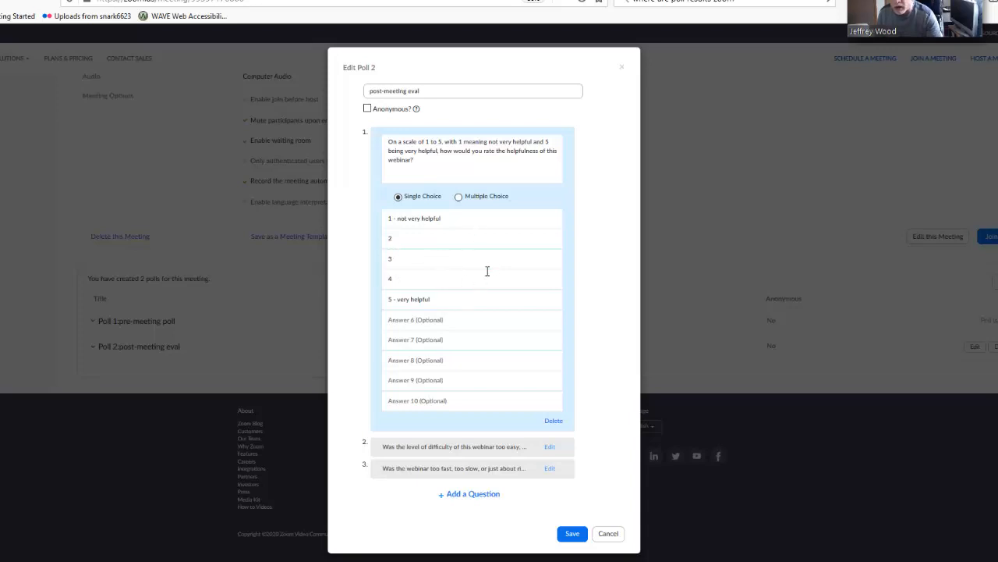
click(550, 447)
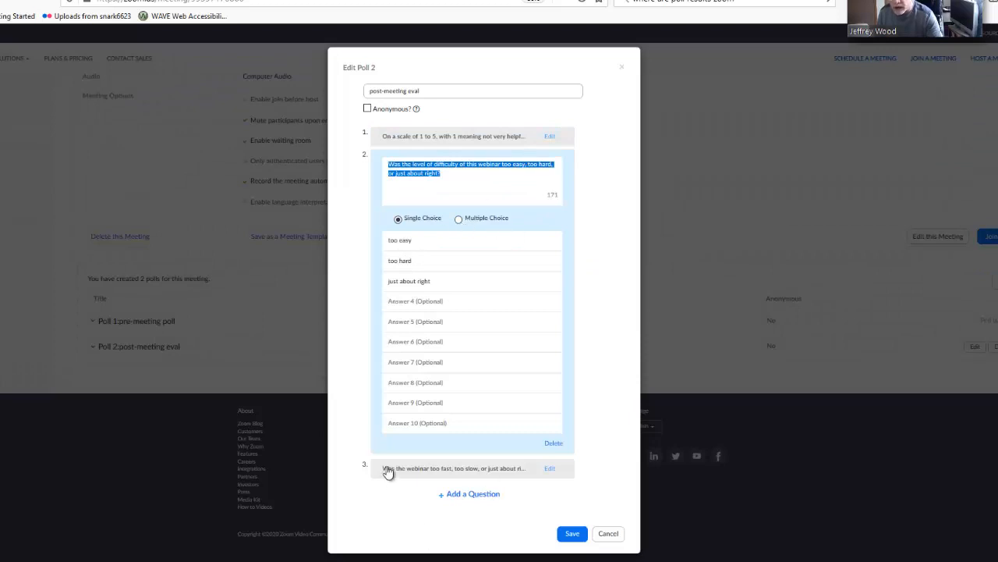
click(549, 468)
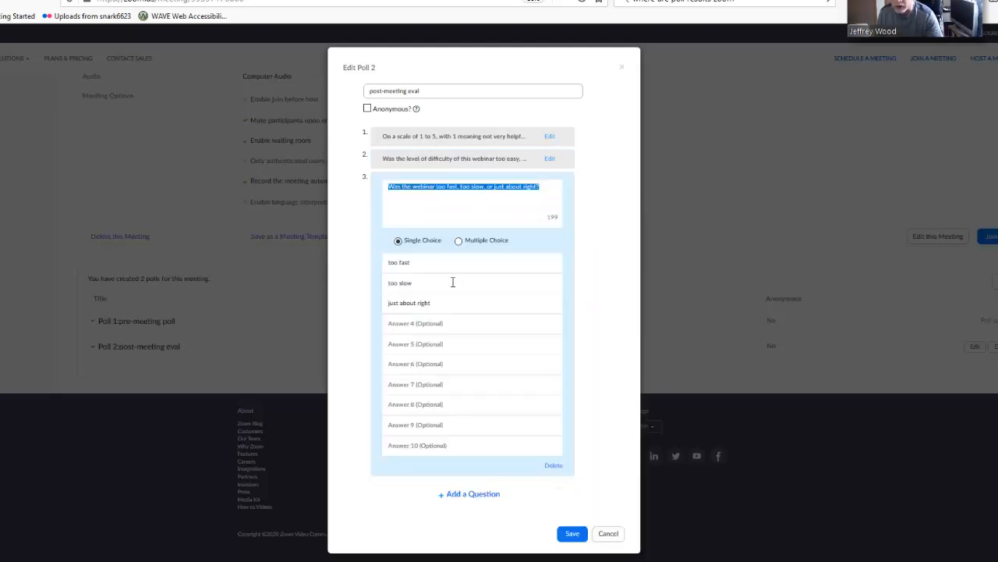
click(598, 536)
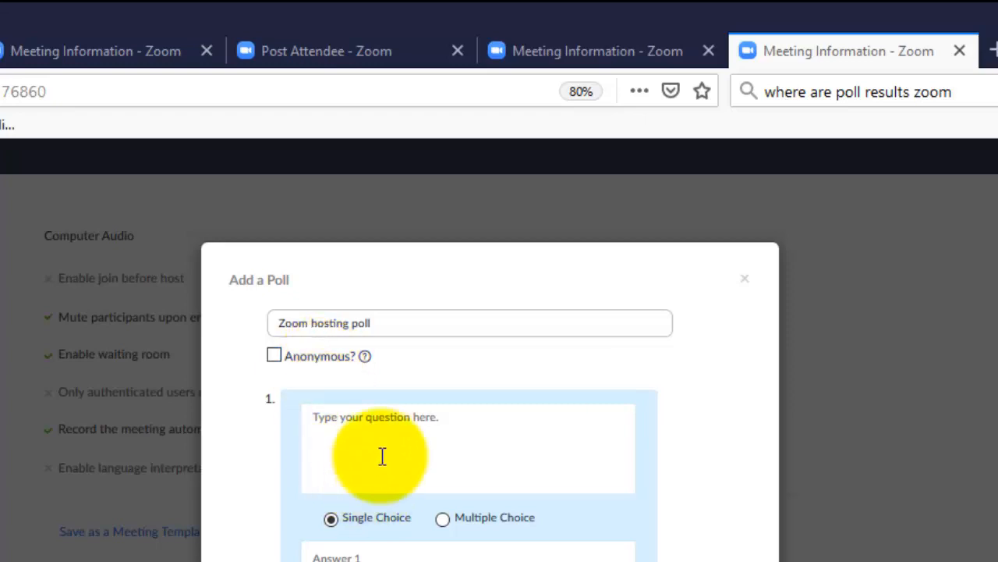
Enter "Do you expect to be hosting or co-hosting a Zoom poll in the near future?" as the Zoom hosting poll's first question
click(382, 426)
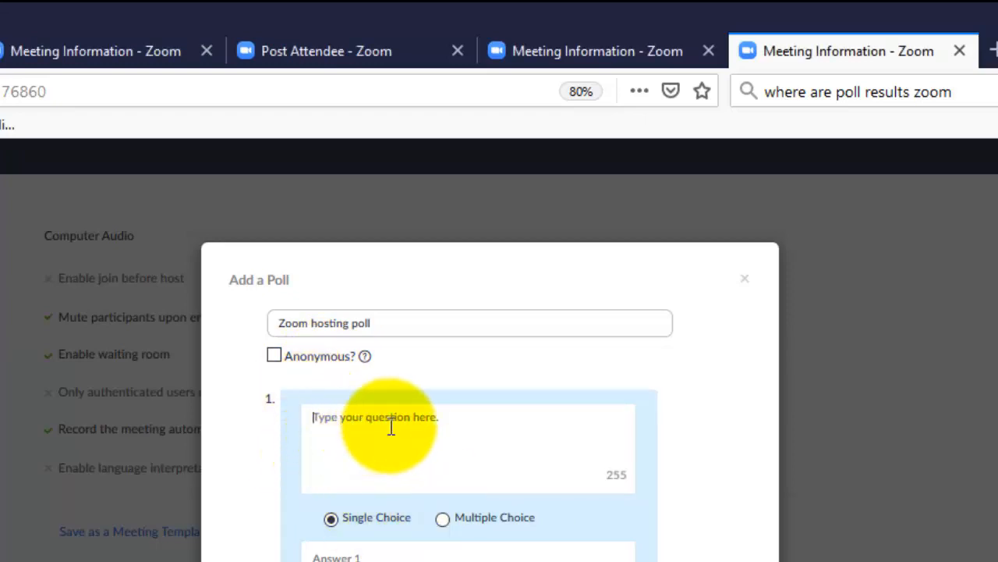
text(Do you expect to be hosting or co-hosting a Zoom poll in the near future?)
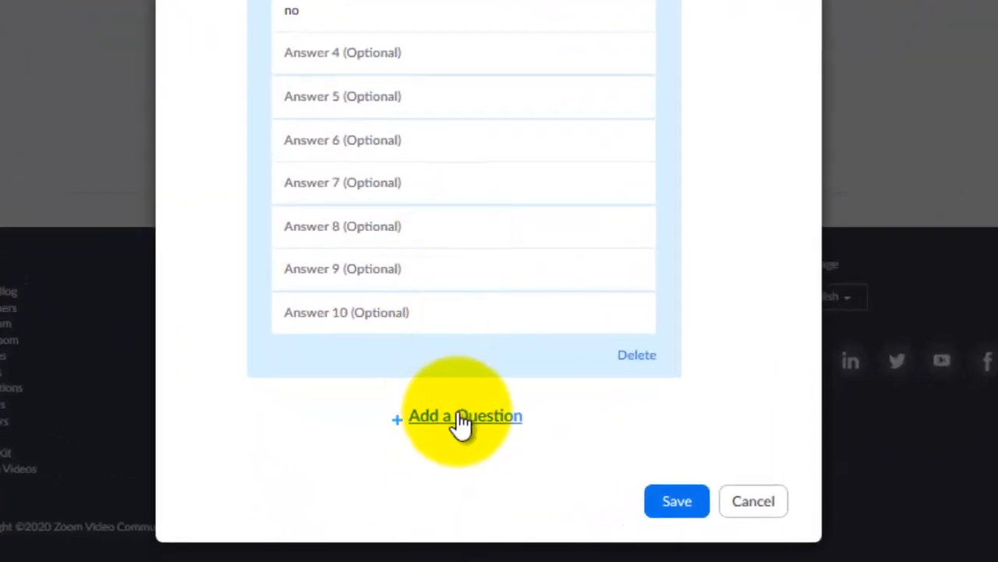
Add a blank second question to the Zoom hosting poll and delete it again
click(460, 416)
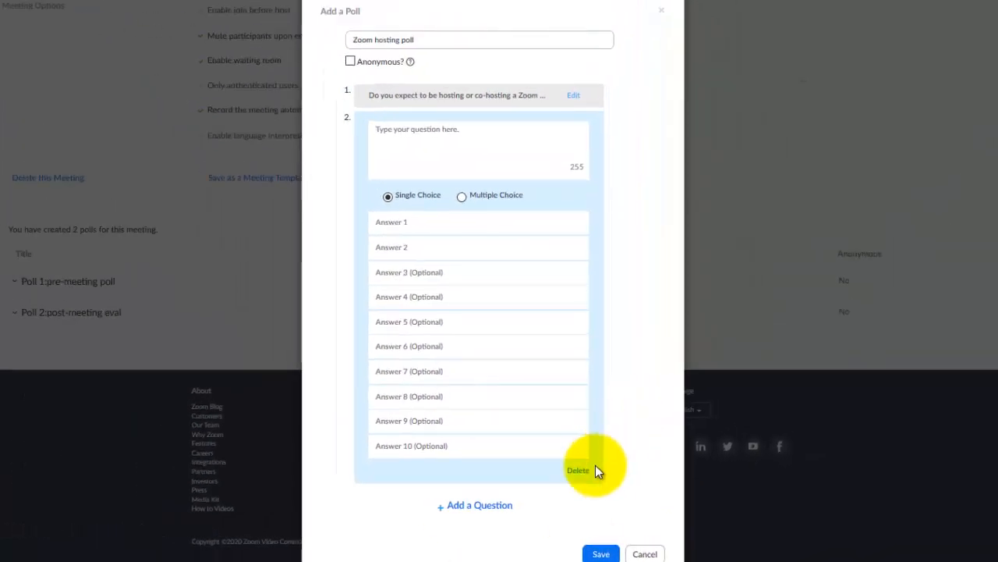
click(578, 471)
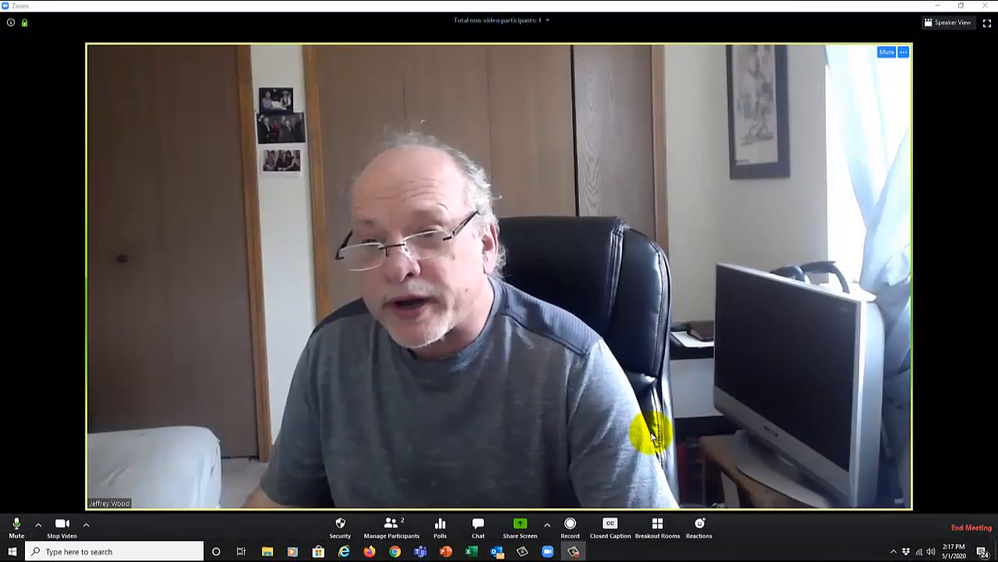
Switch to the meeting window, view the Zoom hosting poll among the meeting's polls, and close the polls
click(441, 524)
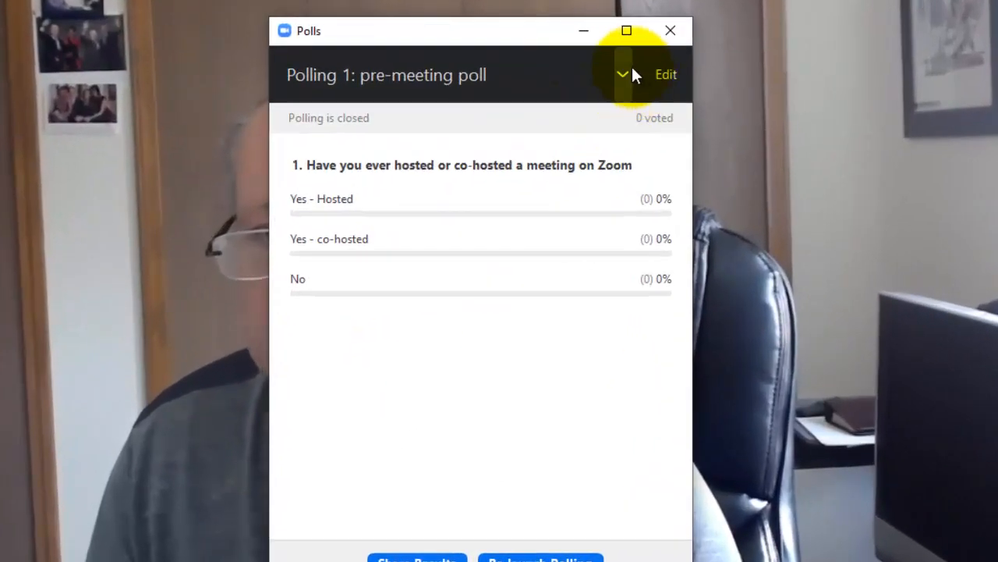
click(628, 73)
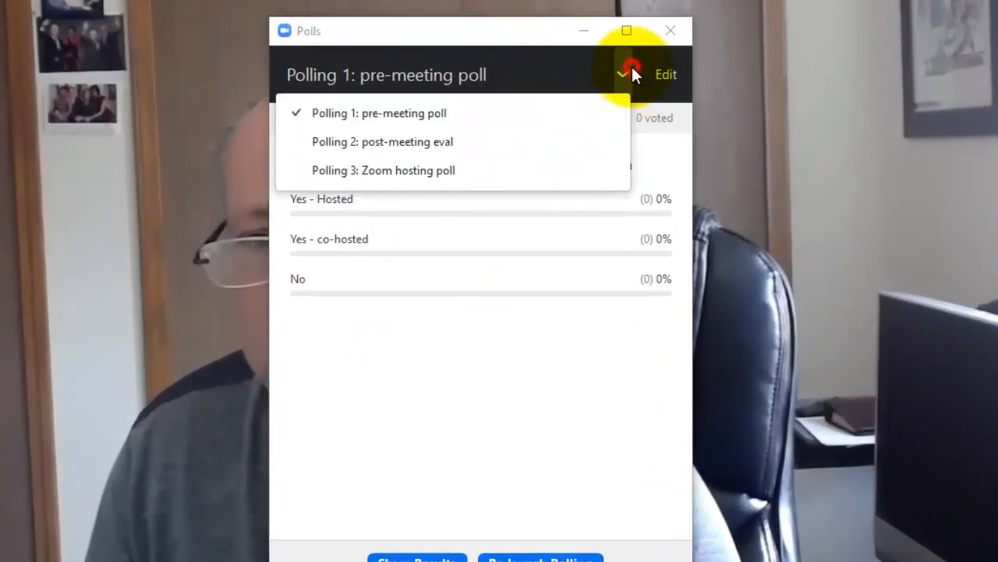
click(486, 170)
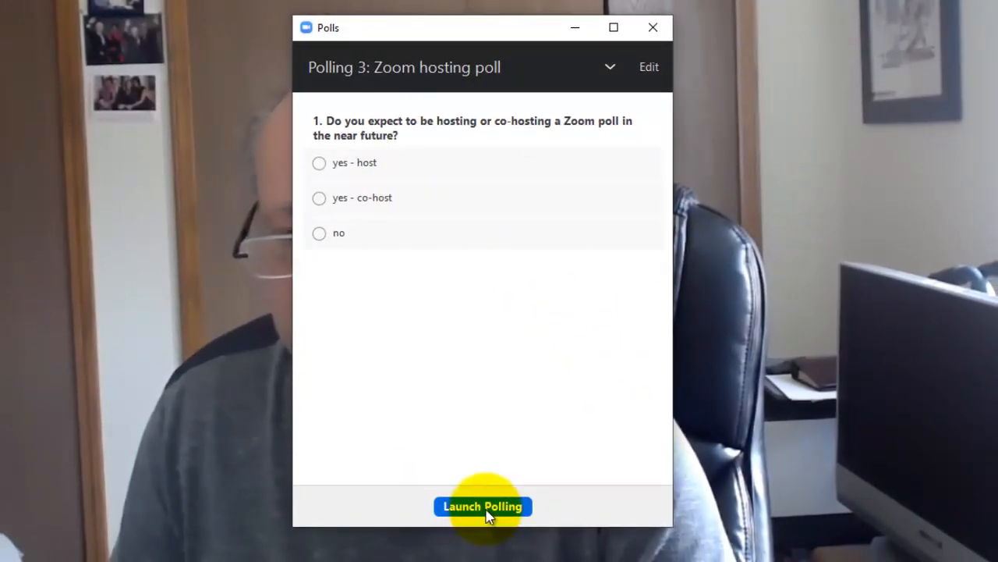
click(653, 28)
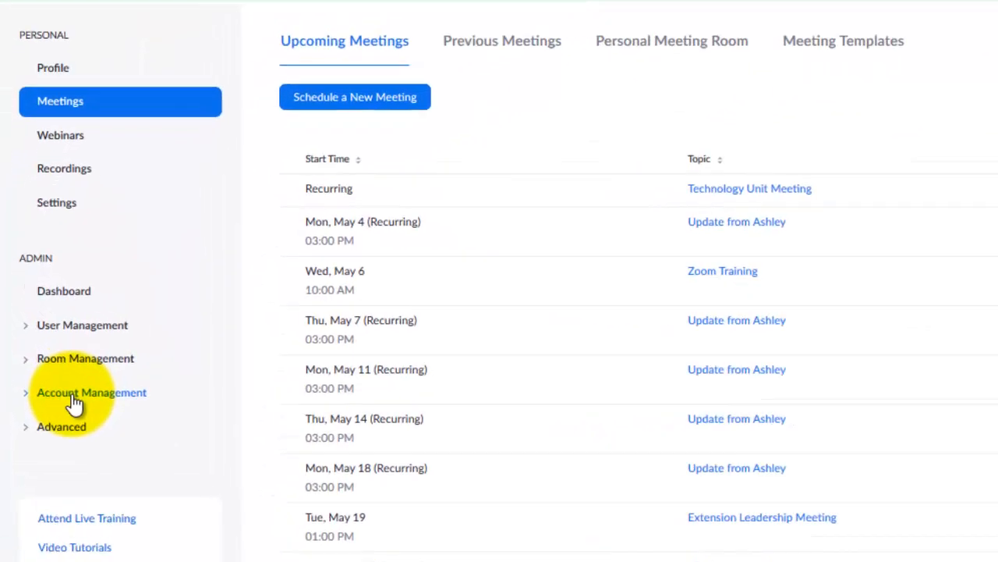
Switch to the Zoom web portal and open the Meeting report from the account-level reports
click(78, 407)
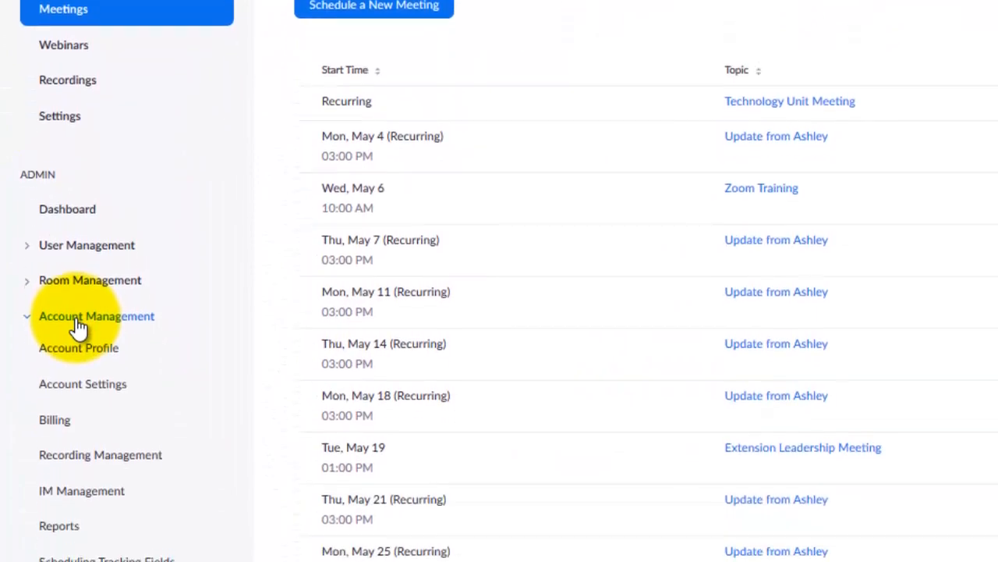
click(36, 430)
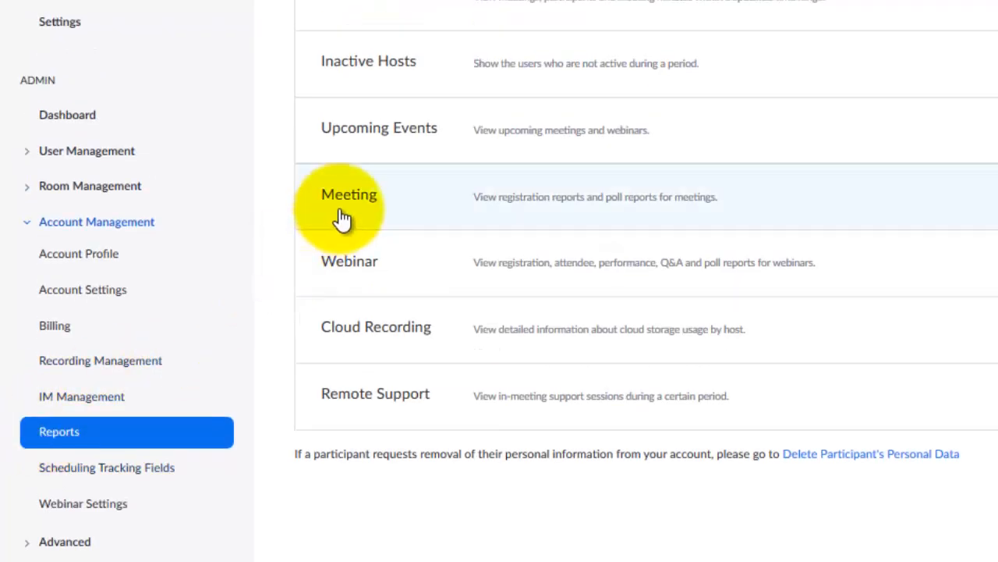
click(693, 219)
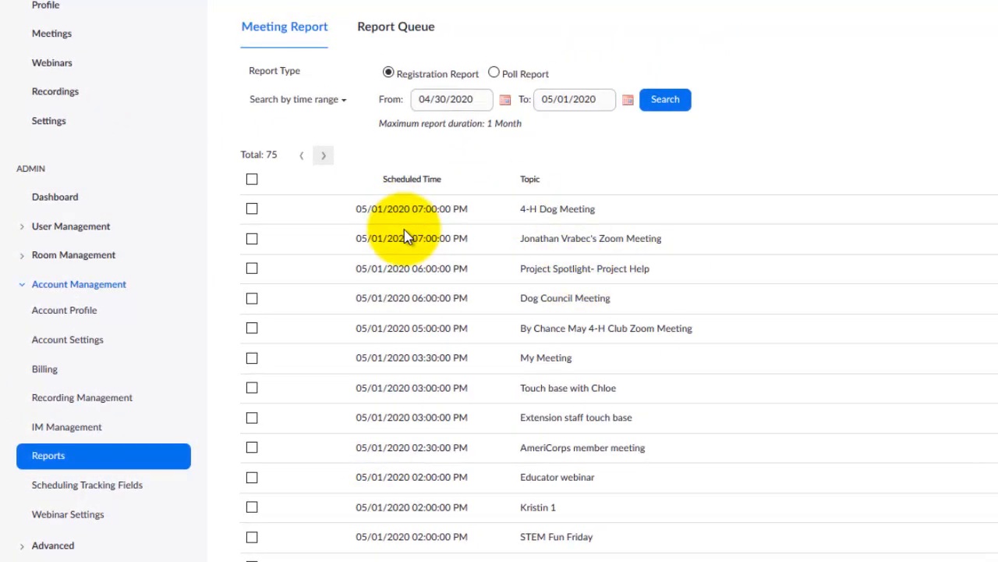
Set the report's date range from 04/29/2020 to 04/29/2020 and search for that day's meetings
click(504, 100)
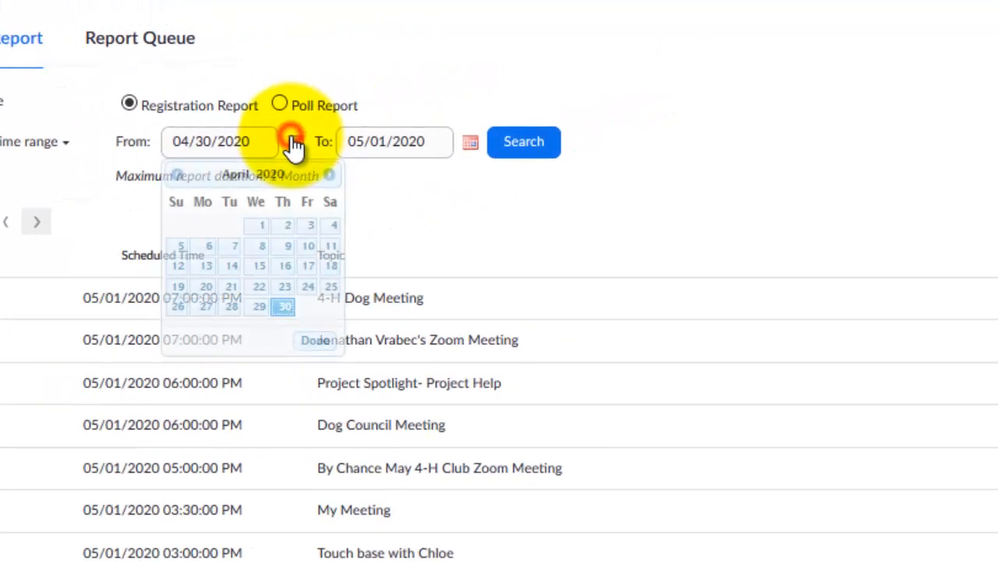
click(256, 306)
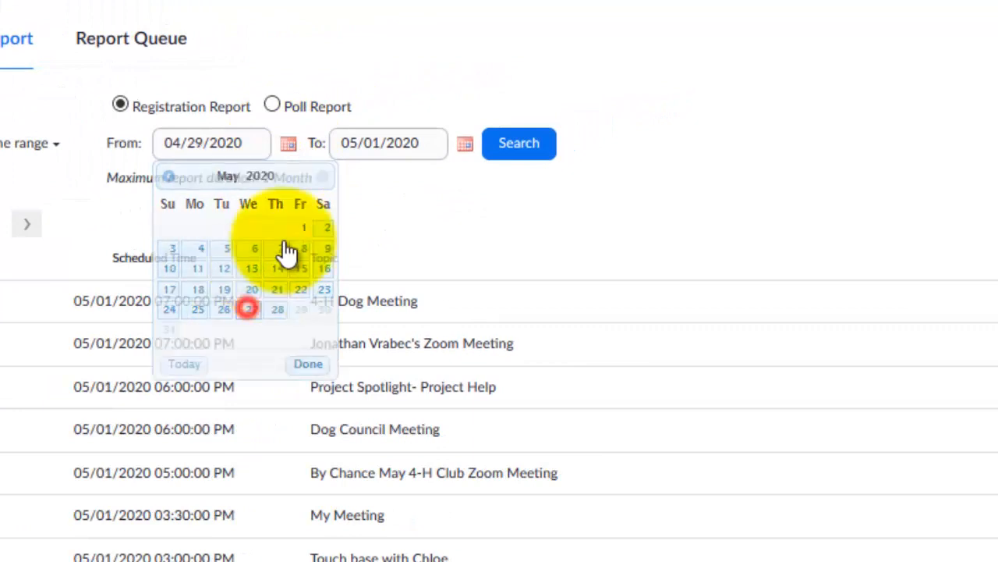
click(463, 150)
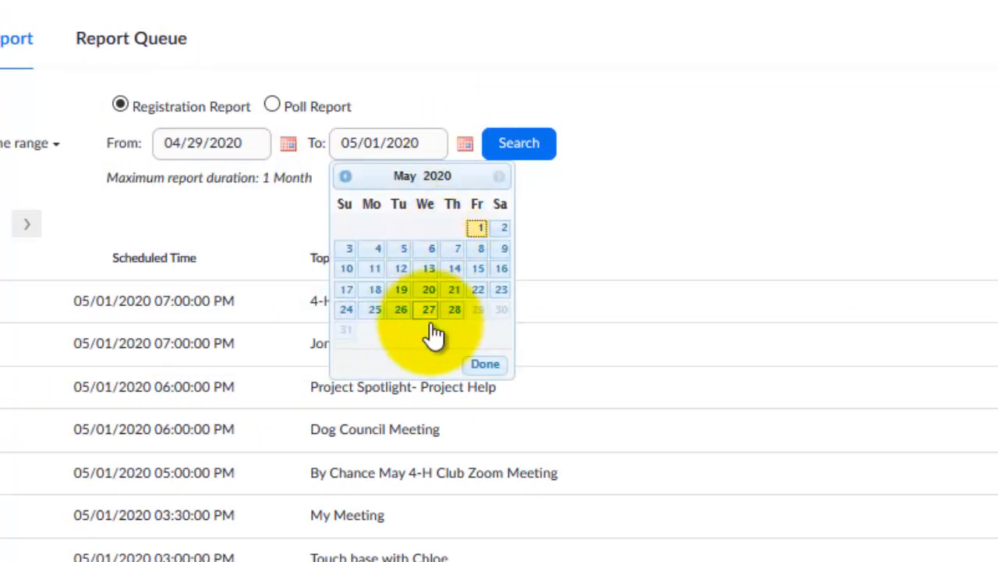
click(344, 175)
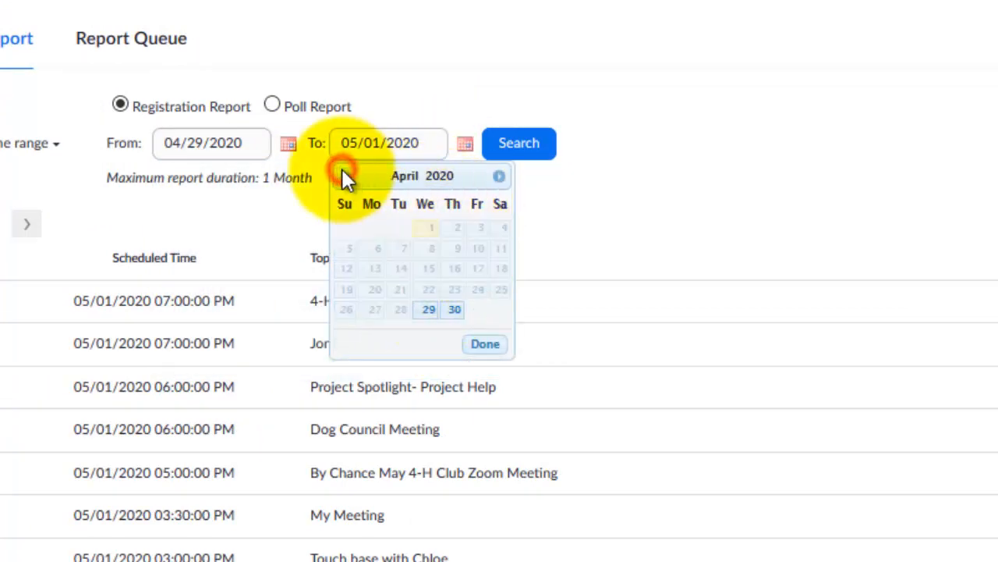
click(429, 312)
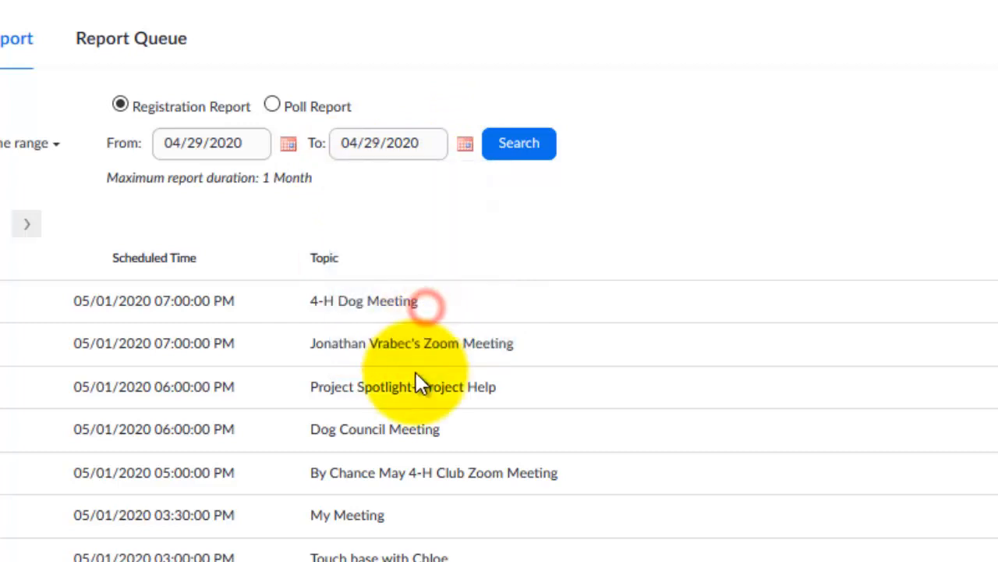
click(533, 149)
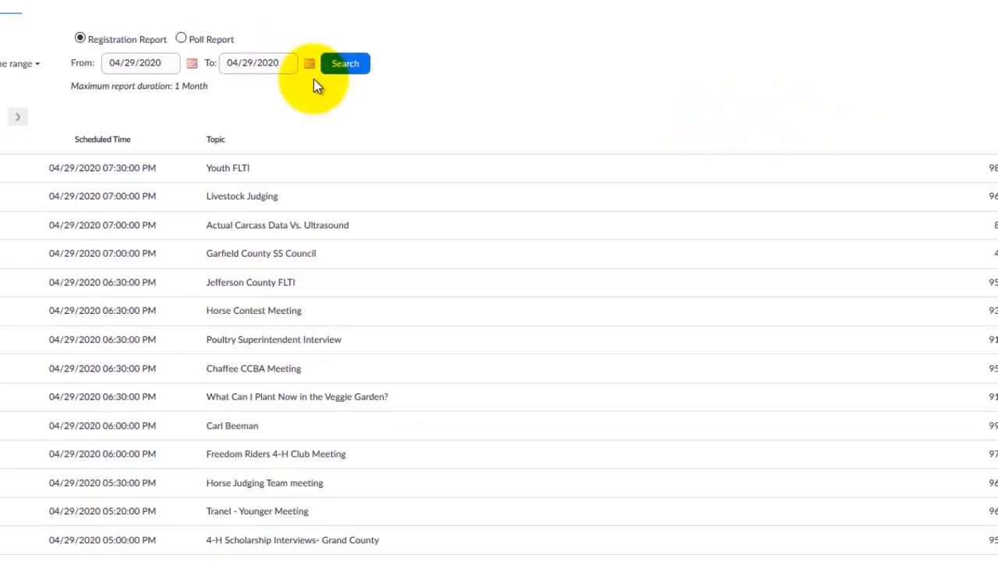
Select the 03:30 PM Zoom Training meeting from the next results page, choose Poll Report, and generate its report with All Registrants
scroll(504, 163, down, 3)
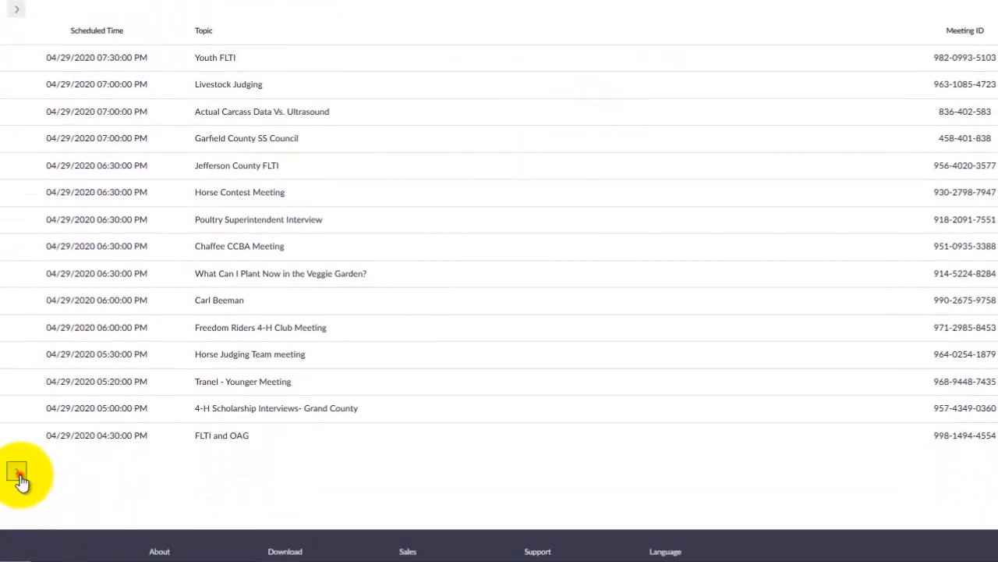
click(20, 474)
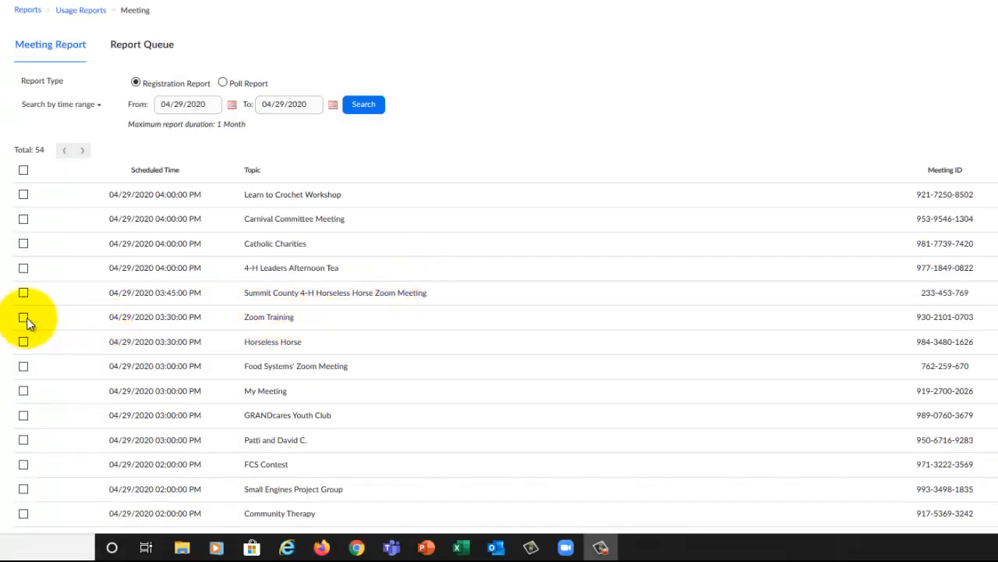
click(24, 318)
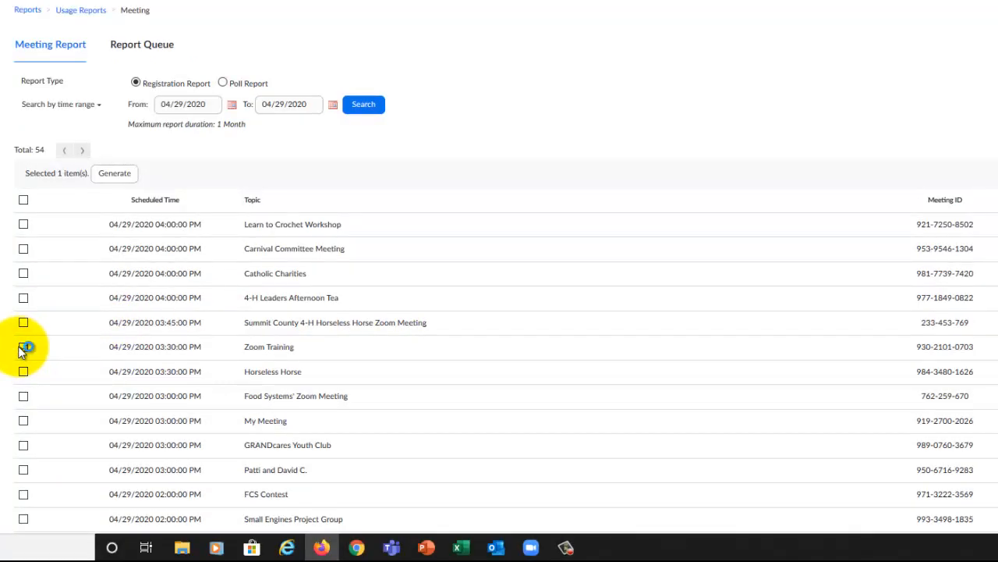
click(223, 83)
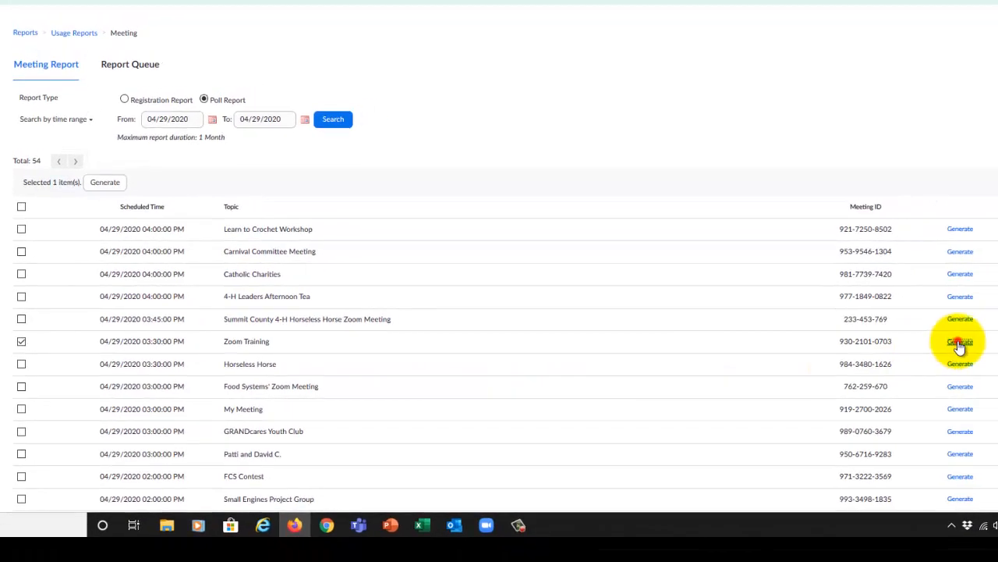
click(959, 344)
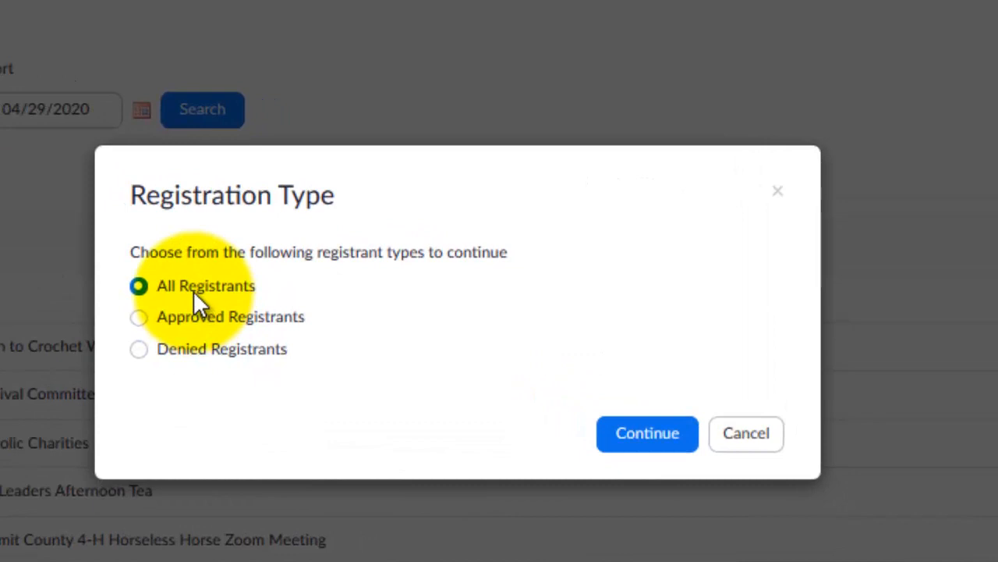
click(642, 440)
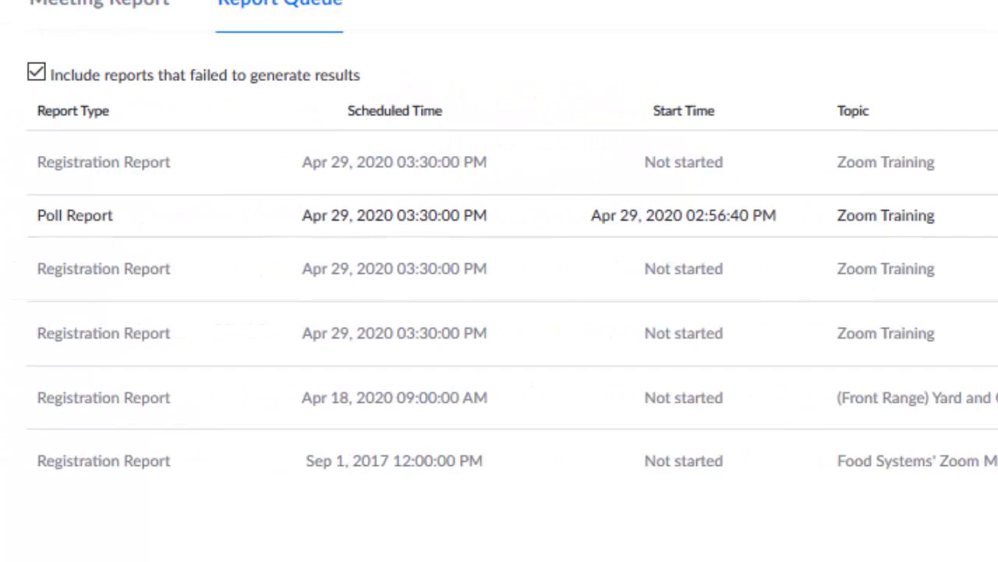
Download the Zoom Training poll report from the report queue and open the CSV file with Excel
click(874, 250)
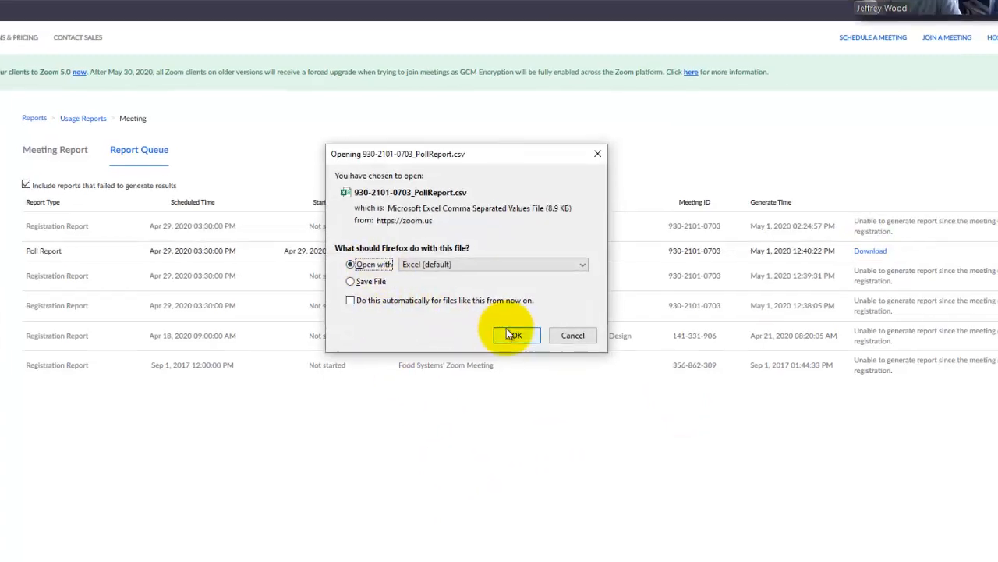
click(513, 335)
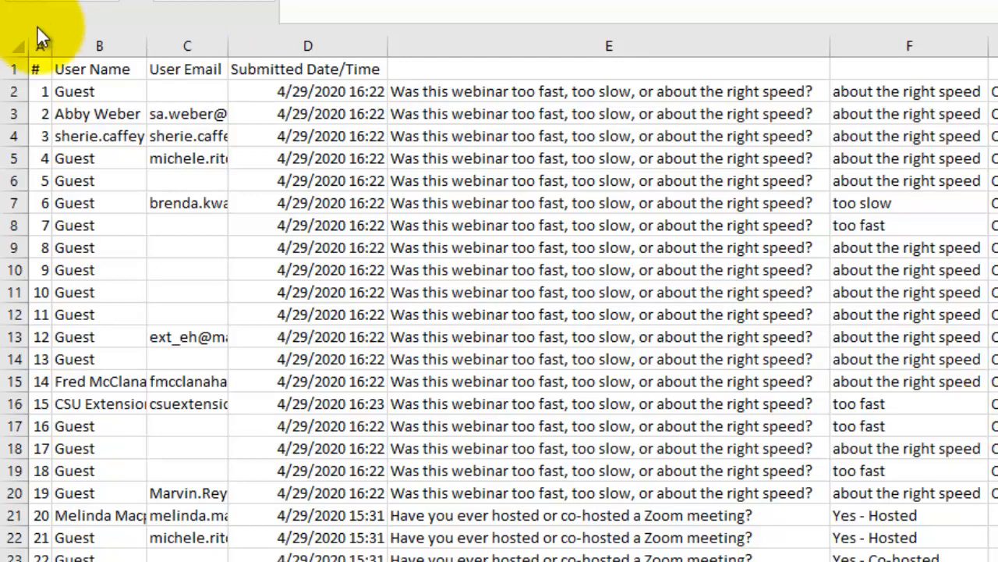
Examine the poll report's user name, email, submission time, question and answer columns down to the last response
click(82, 67)
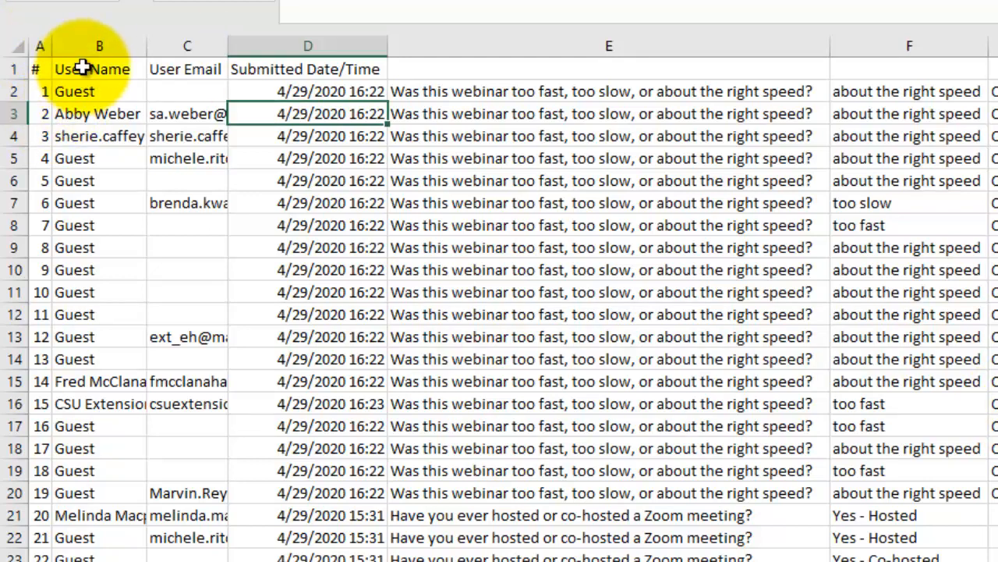
click(171, 68)
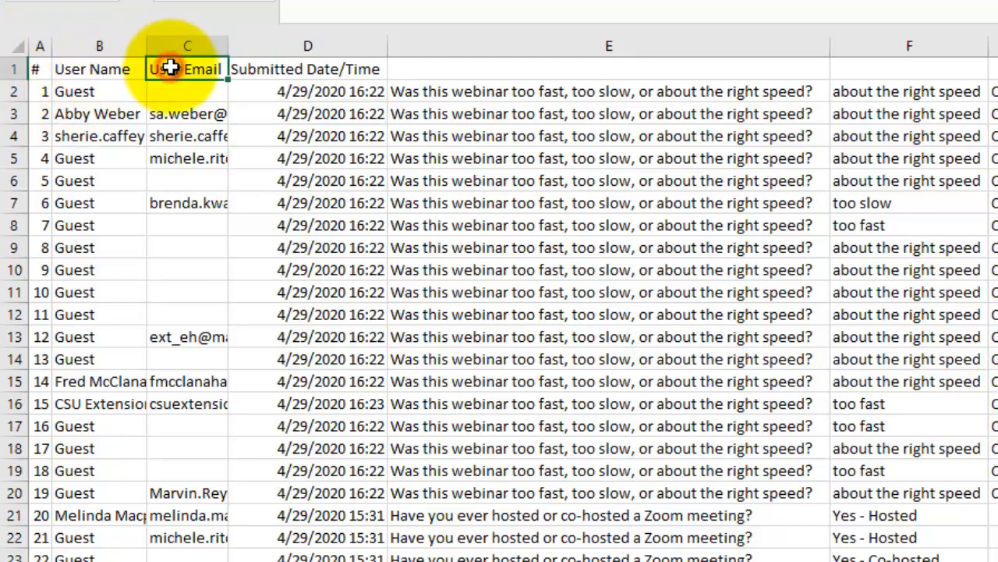
click(307, 70)
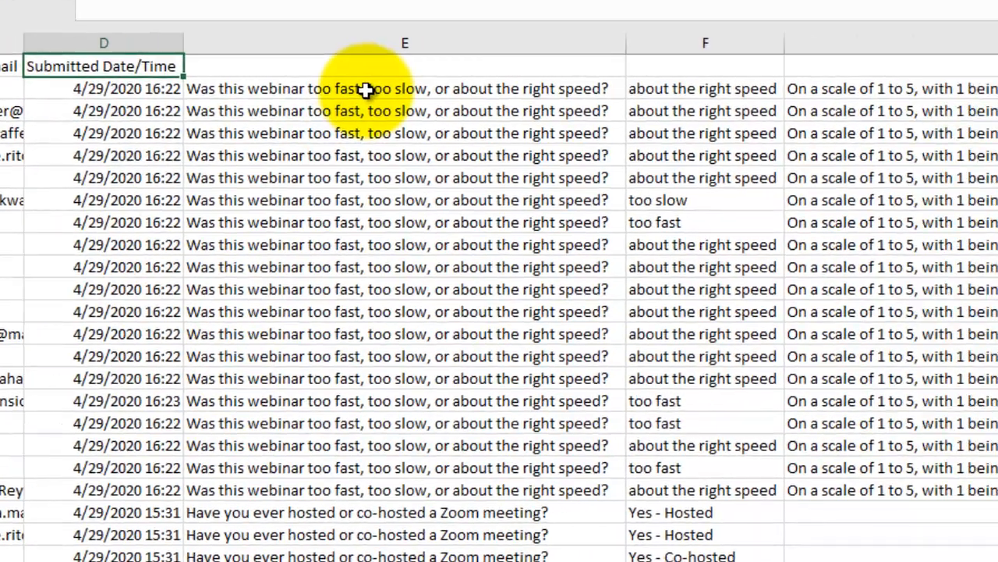
click(571, 94)
click(131, 86)
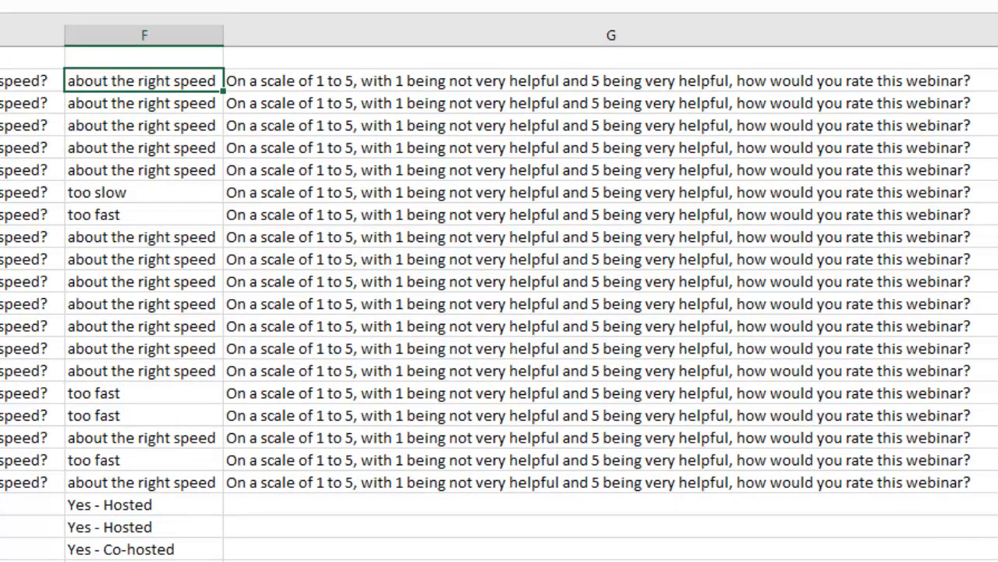
click(439, 140)
click(790, 139)
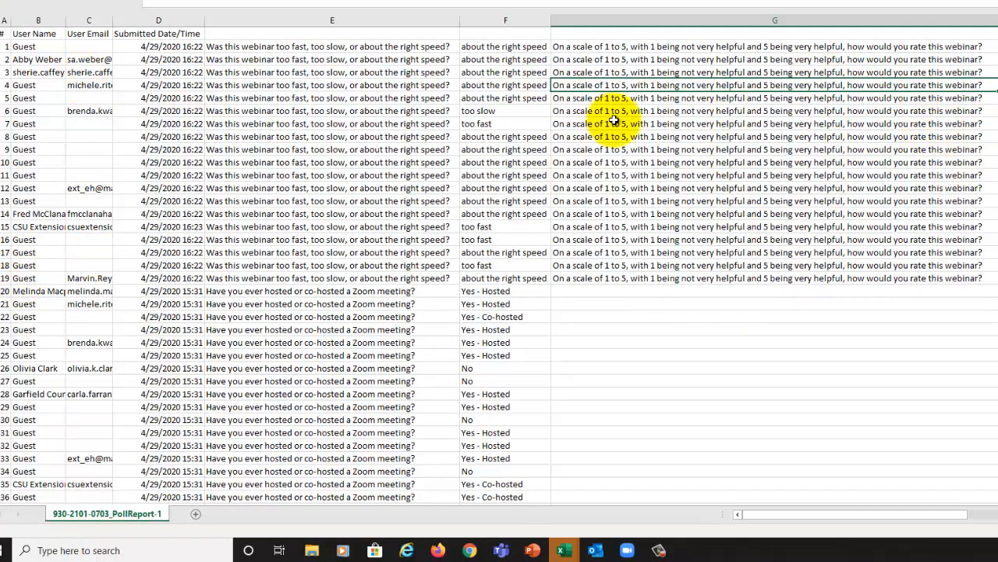
scroll(796, 293, down, 2)
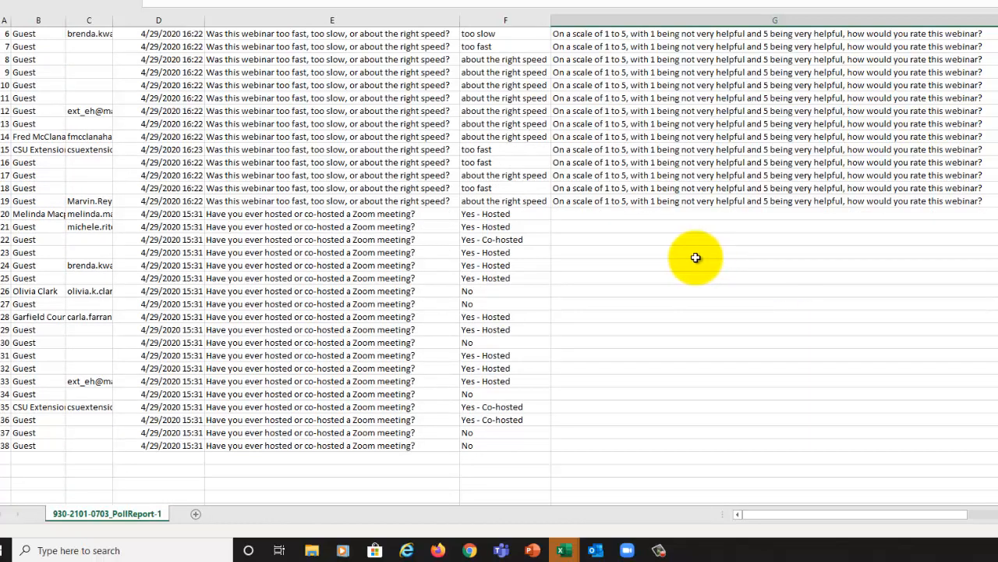